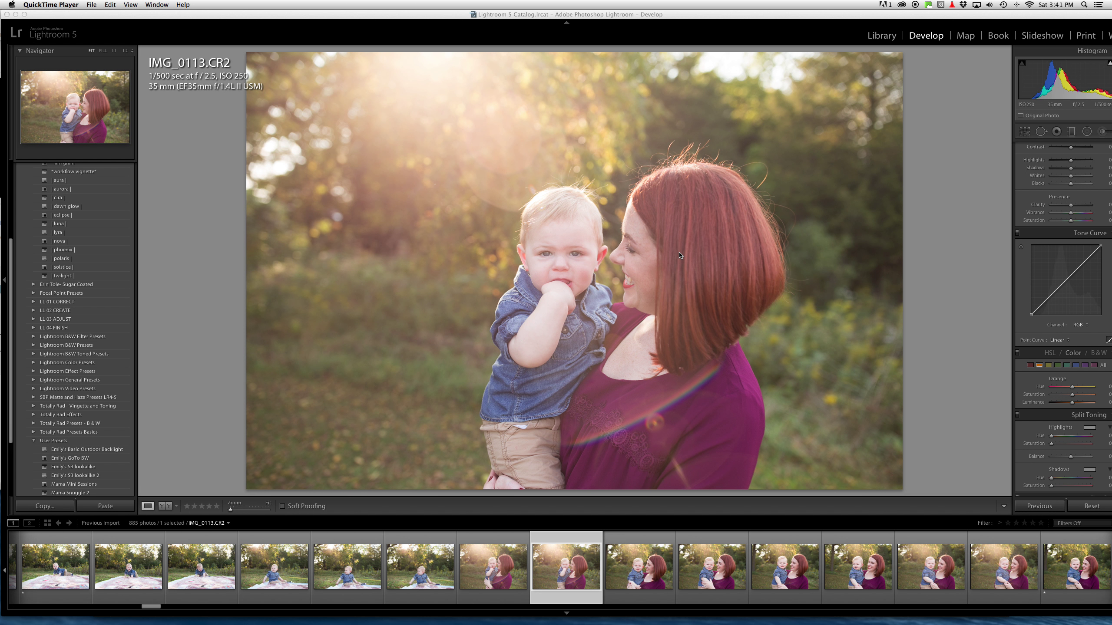
# Zoom to 1:2 on the woman's face, return to Fit, then move on to IMG_0114.
pyautogui.click(608, 255)
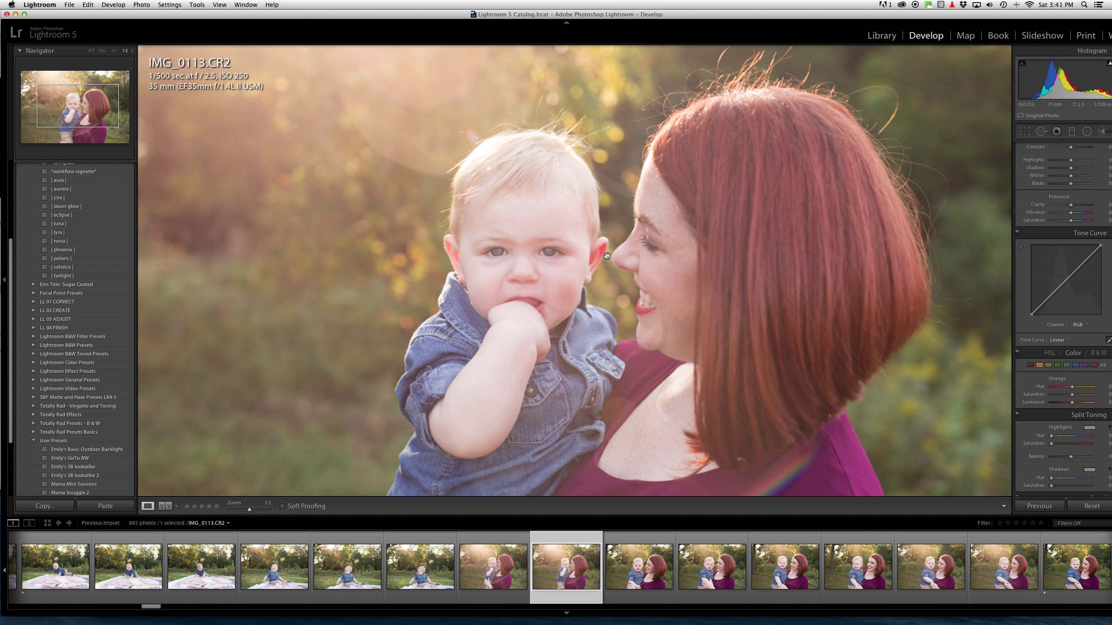
pyautogui.click(694, 268)
pyautogui.press('Right')
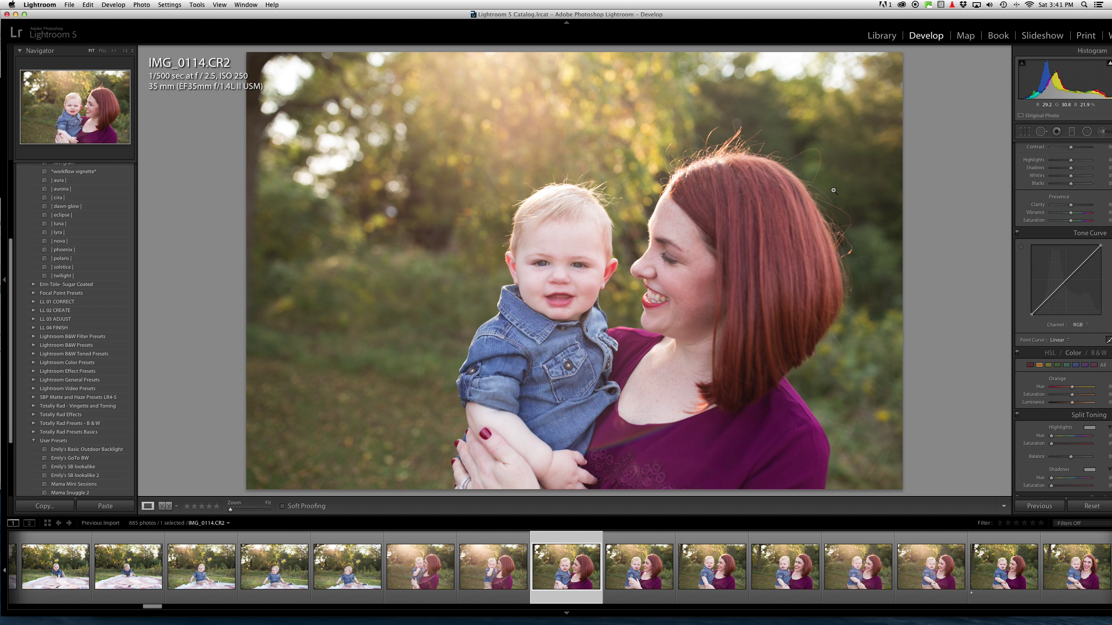
pyautogui.press('Left')
pyautogui.press('Right')
# Advance through IMG_0115 to IMG_0120, comparing it with the brighter neighbouring frame.
pyautogui.press('Right')
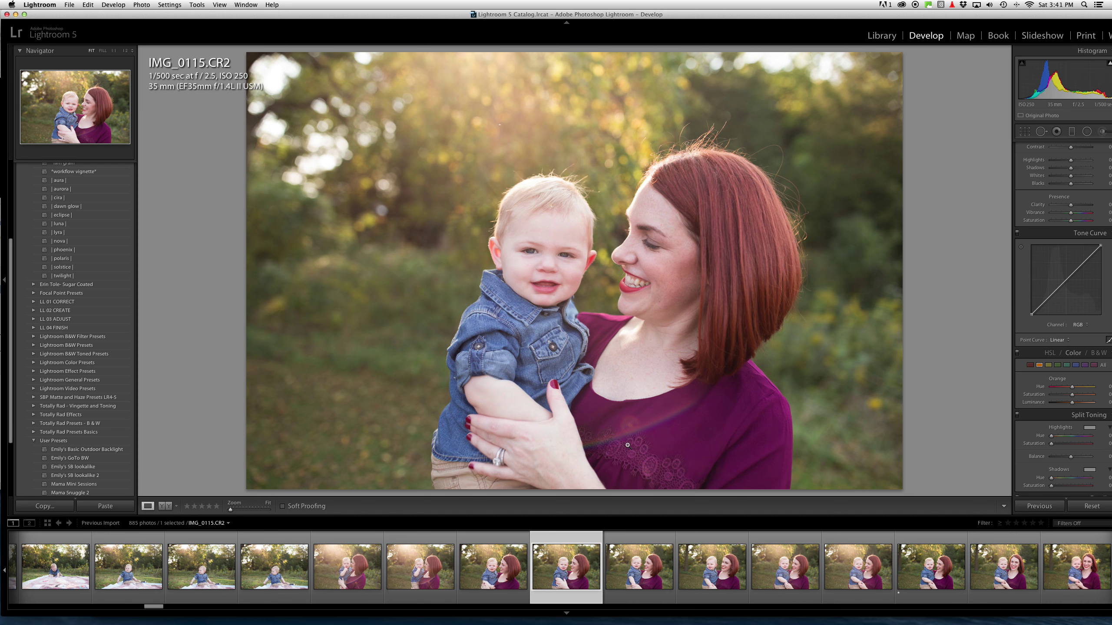
pyautogui.press('Right')
pyautogui.press('Right')
pyautogui.press('Right')
pyautogui.press('Right')
pyautogui.press('Right')
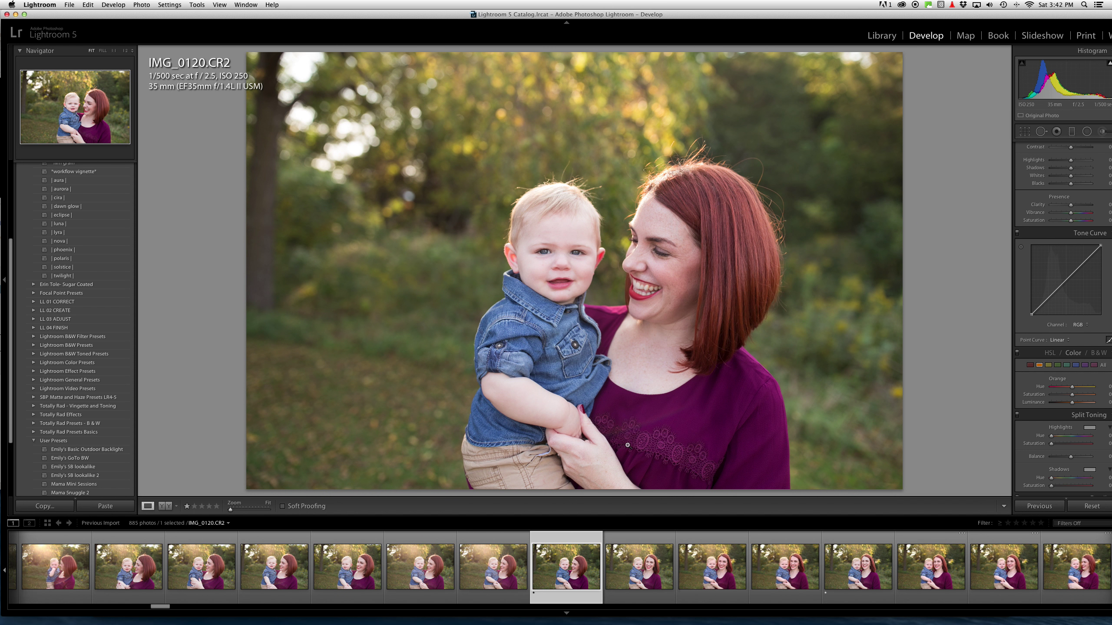
pyautogui.press('Left')
pyautogui.press('Right')
pyautogui.press('Right')
pyautogui.press('Left')
pyautogui.press('Right')
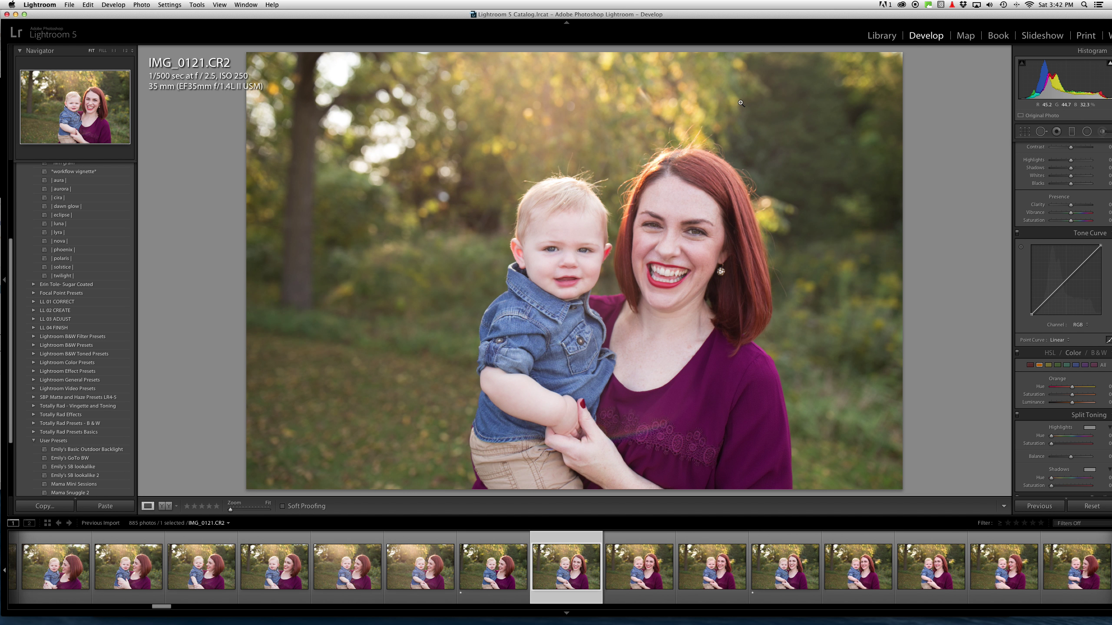
pyautogui.press('Left')
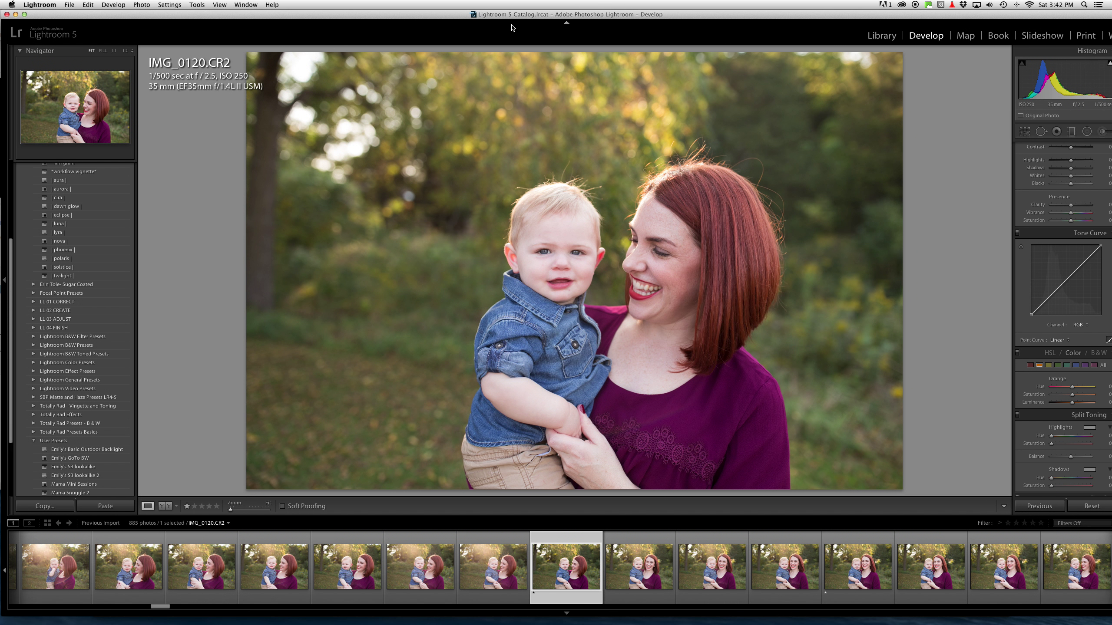
# Step forward from IMG_0121 past IMG_0131 and IMG_0134 to the flare-filled IMG_0136.
pyautogui.press('Right')
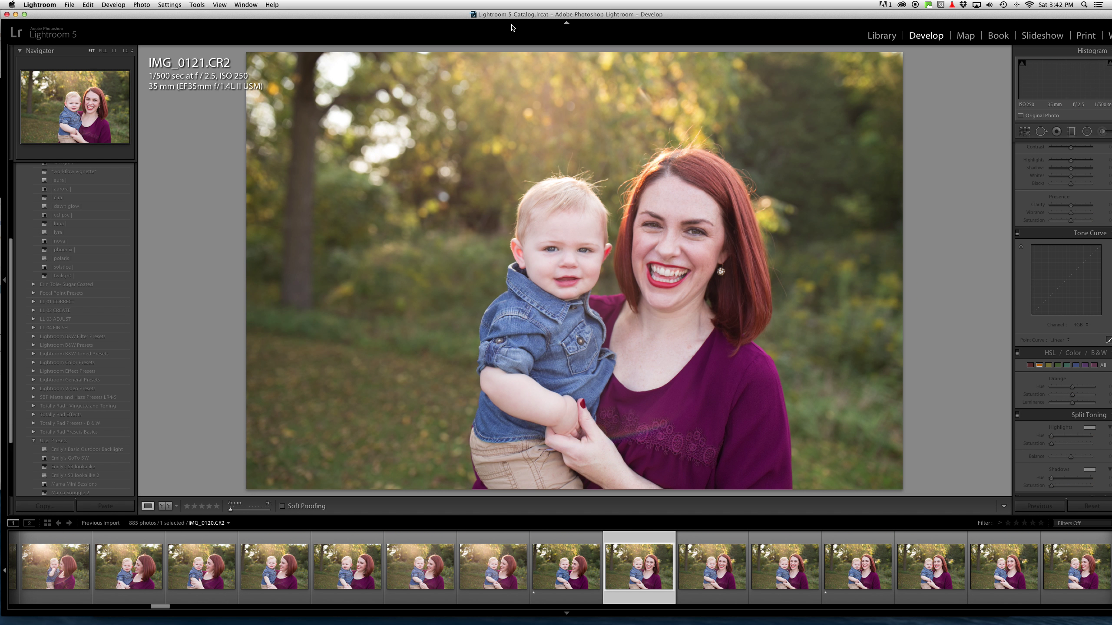
pyautogui.press('Right')
pyautogui.press('Right')
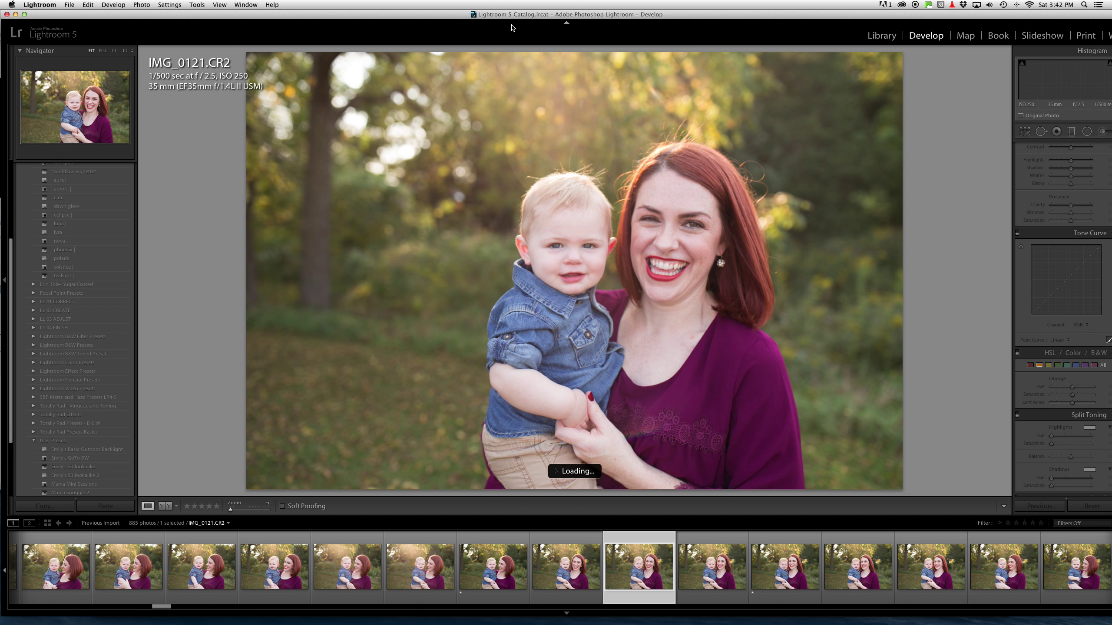
pyautogui.press('Right')
pyautogui.press('Right')
pyautogui.press('Right')
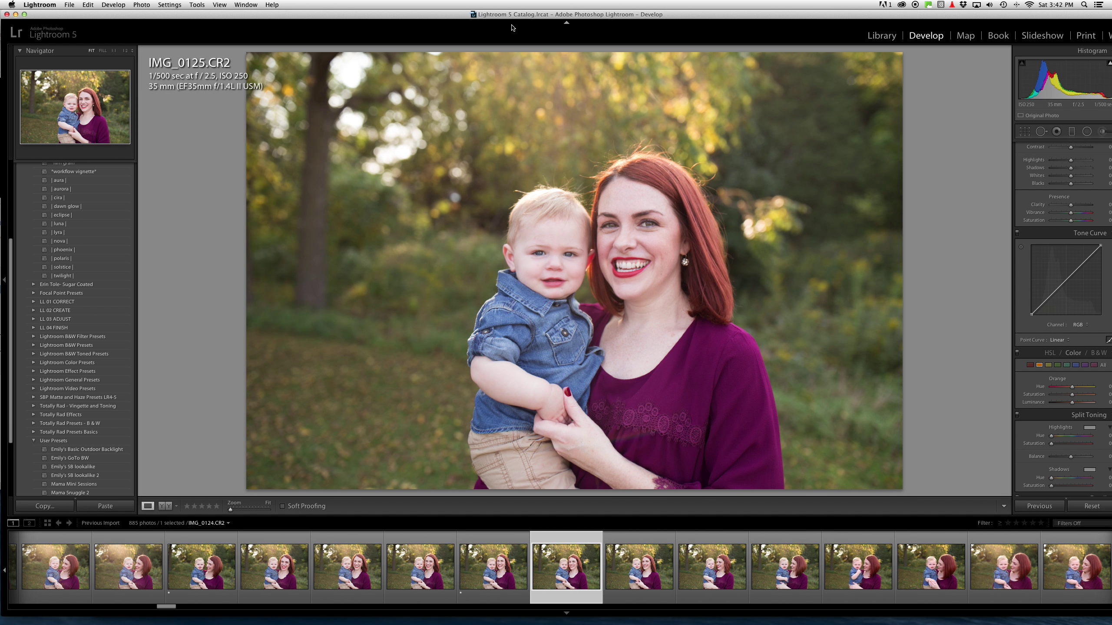
pyautogui.press('Right')
pyautogui.press('Right')
pyautogui.press('Right')
pyautogui.press('Right')
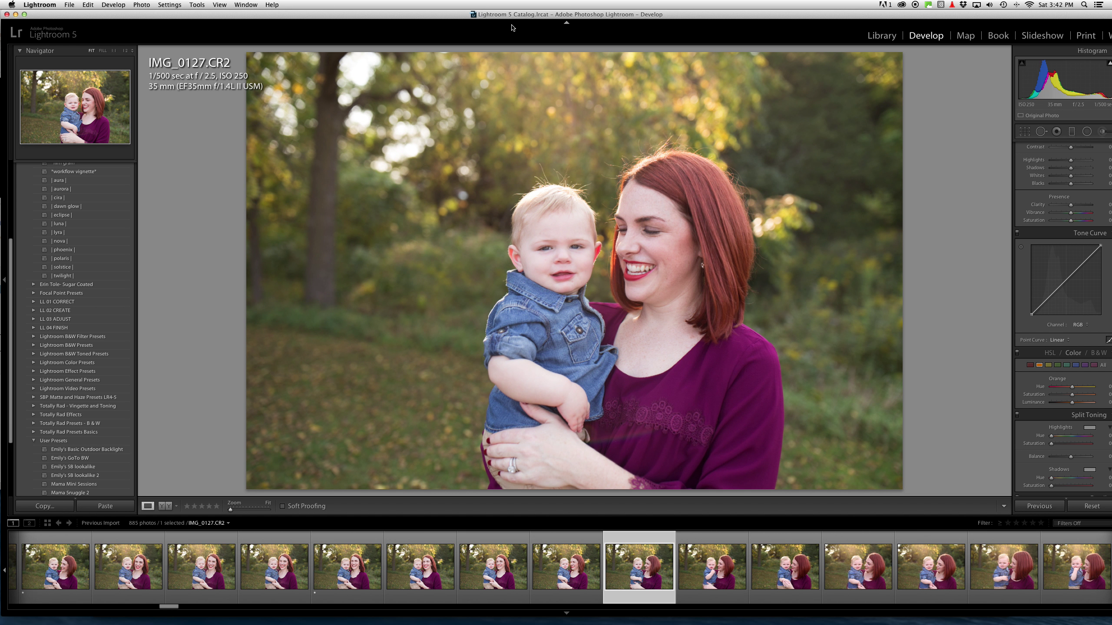
pyautogui.press('Right')
pyautogui.press('Right')
pyautogui.press('Right')
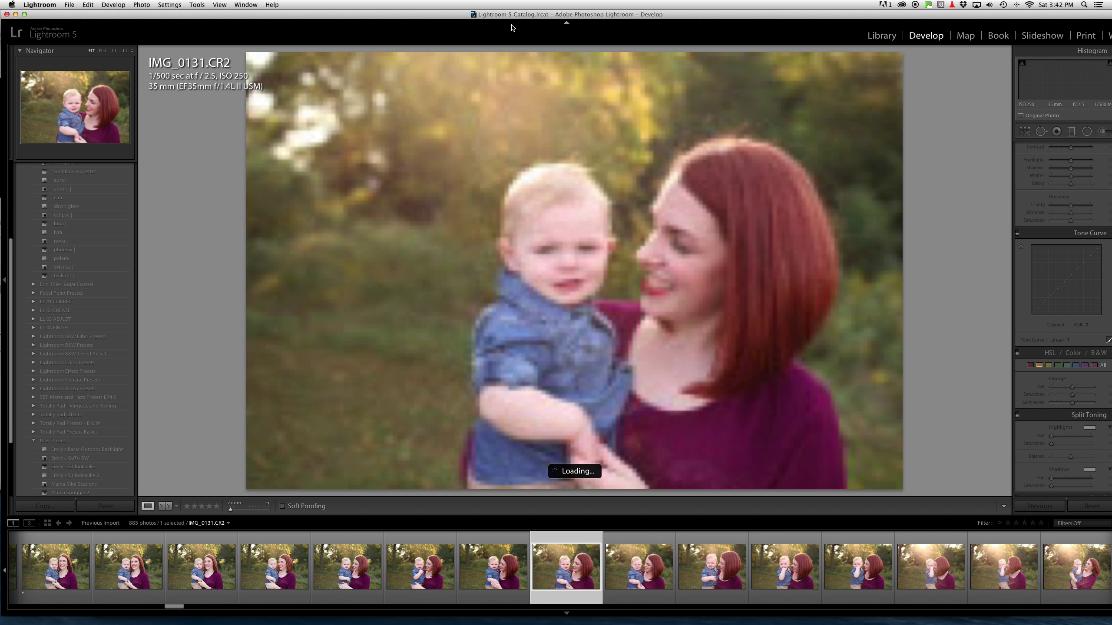
pyautogui.press('Right')
pyautogui.press('Right')
pyautogui.press('Right')
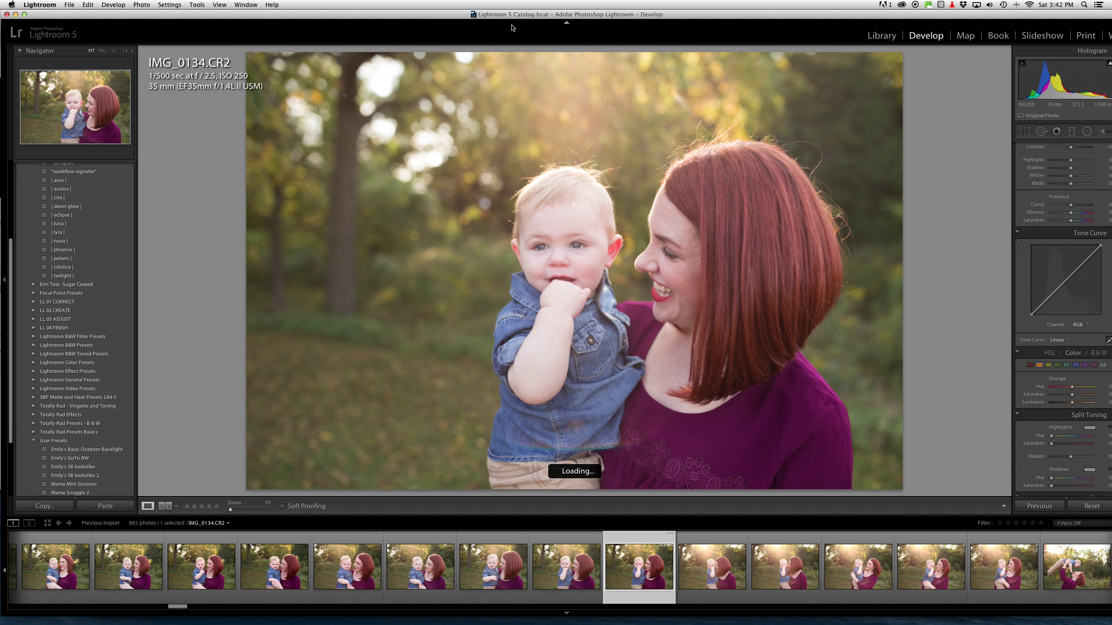
pyautogui.press('Right')
pyautogui.press('Right')
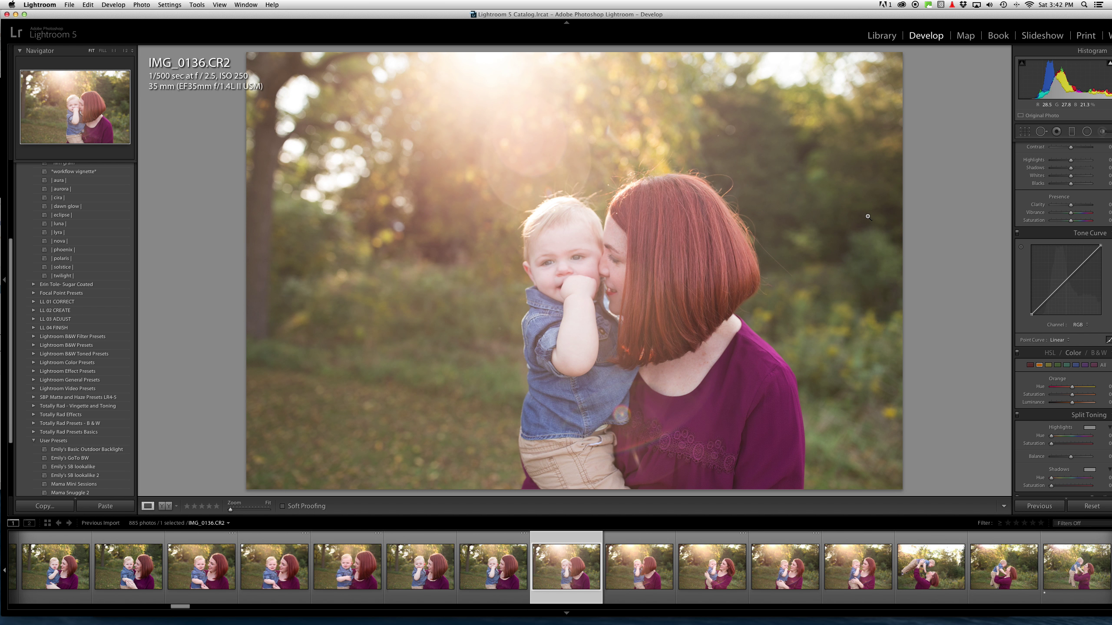
# Advance past IMG_0141, the baby lifted overhead, to IMG_0143.
pyautogui.press('Right')
pyautogui.press('Right')
pyautogui.press('Right')
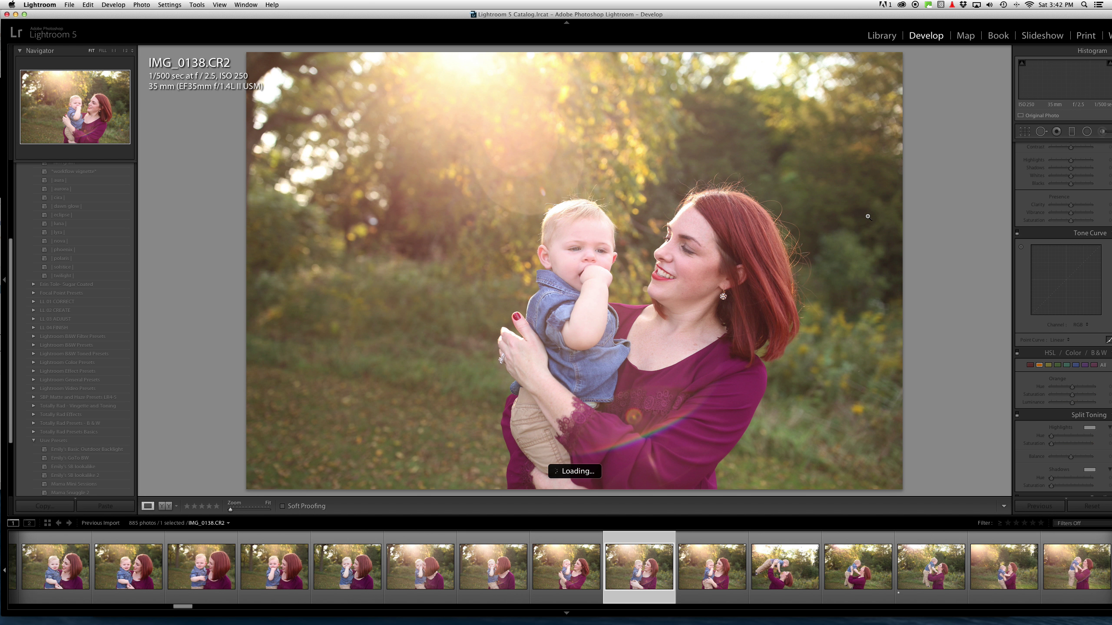
pyautogui.press('Right')
pyautogui.press('Right')
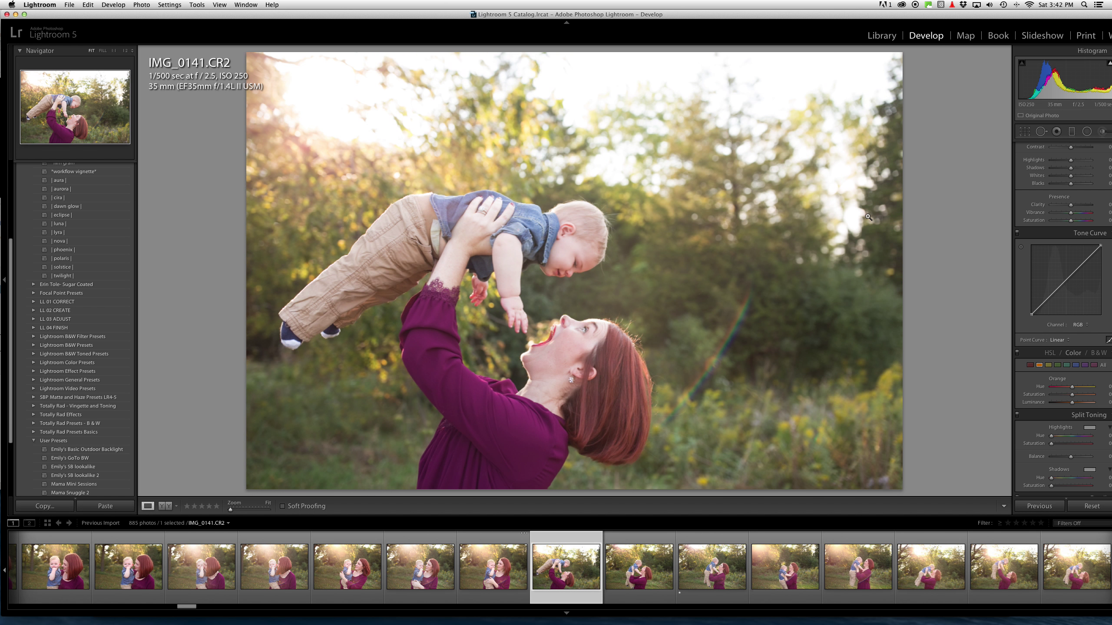
pyautogui.press('Right')
pyautogui.press('Right')
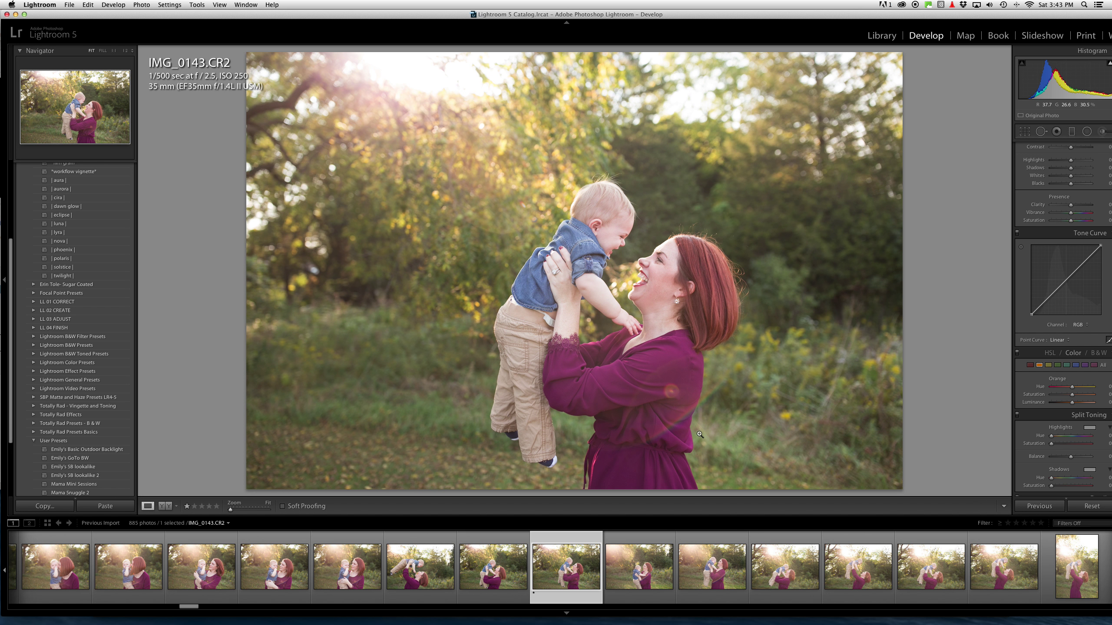
# Step through IMG_0148 and IMG_0149 into the portrait-format frames IMG_0150 to IMG_0152.
pyautogui.press('Right')
pyautogui.press('Right')
pyautogui.press('Right')
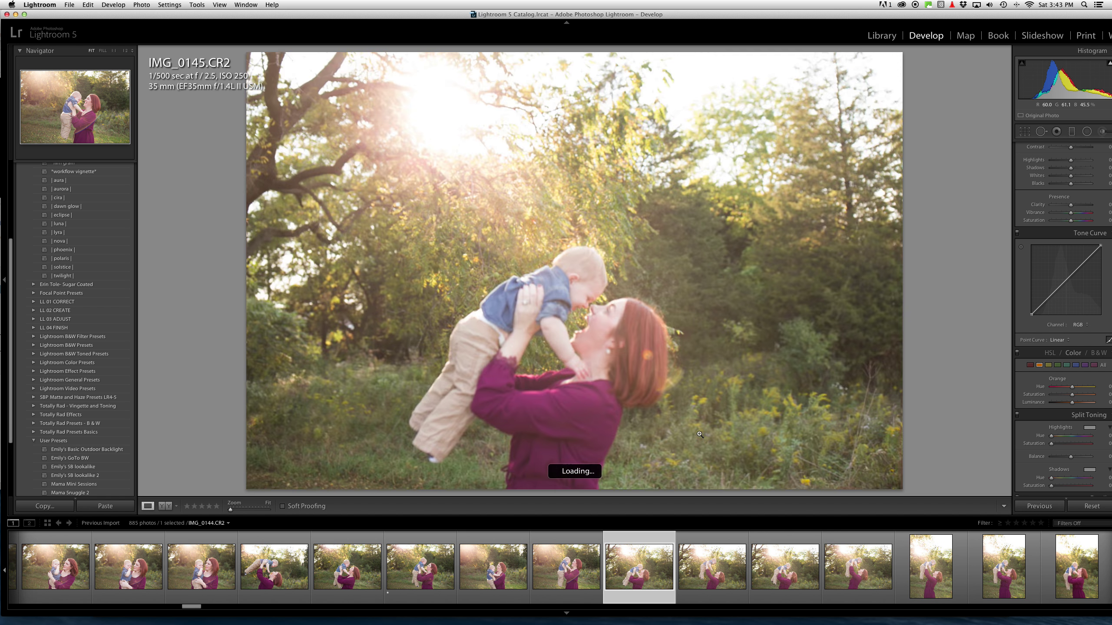
pyautogui.press('Right')
pyautogui.press('Right')
pyautogui.press('Right')
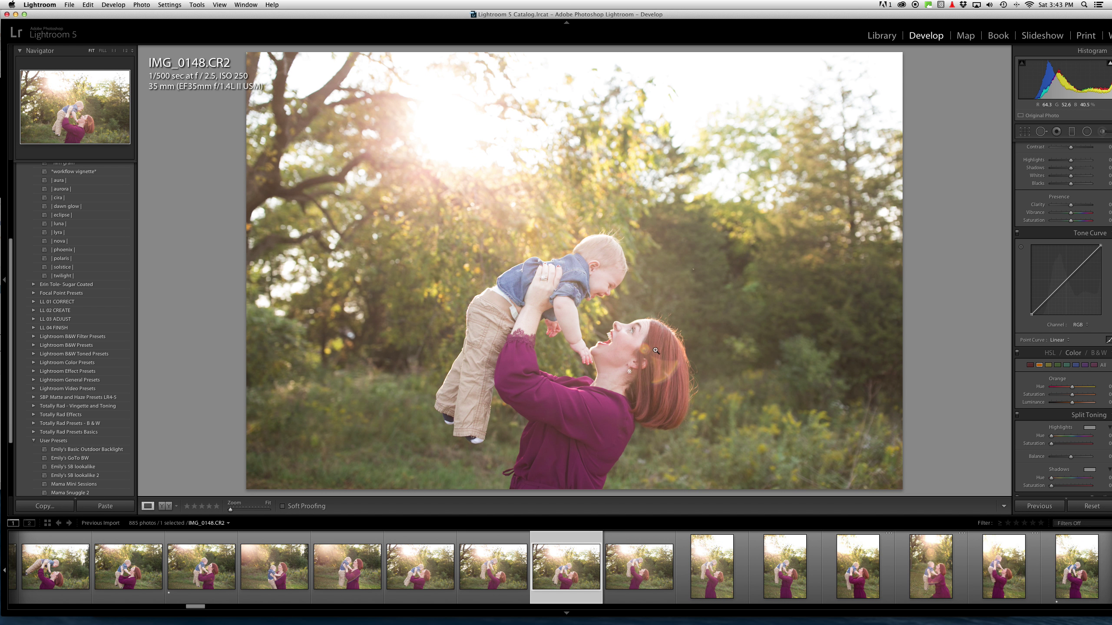
pyautogui.press('Right')
pyautogui.press('Left')
pyautogui.press('Left')
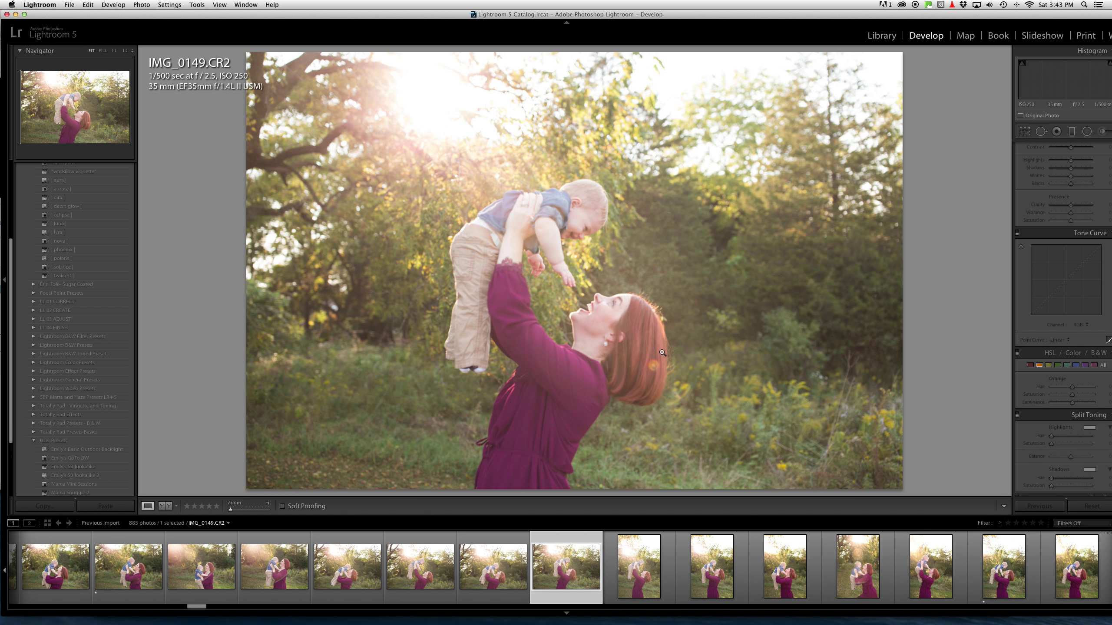
pyautogui.press('Right')
pyautogui.press('Right')
pyautogui.press('Left')
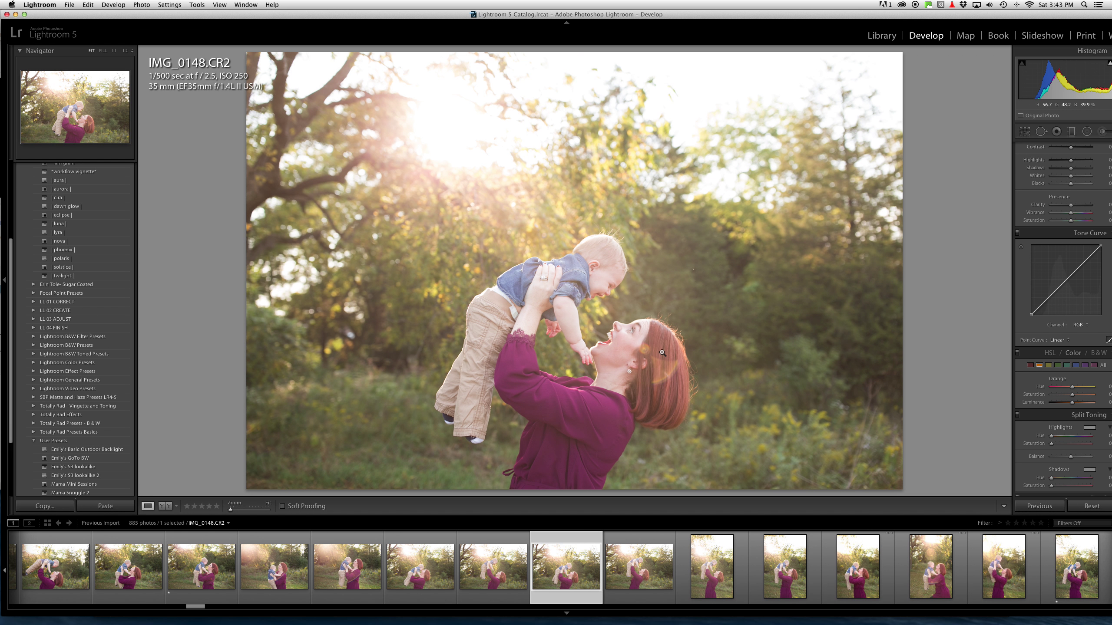
pyautogui.press('Right')
pyautogui.press('Right')
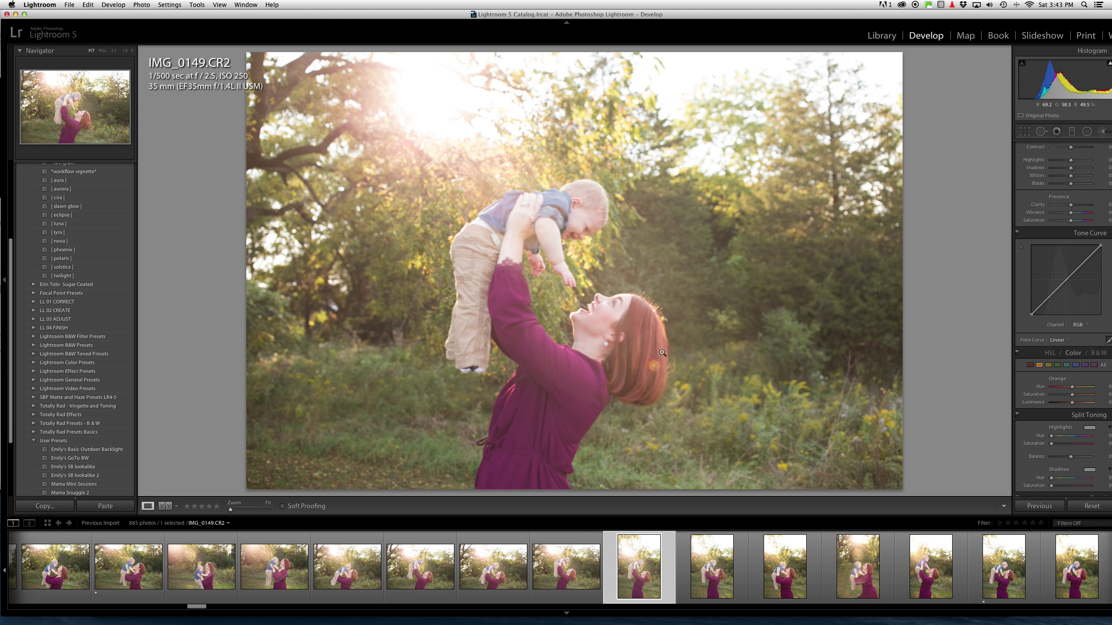
pyautogui.press('Right')
pyautogui.press('Right')
pyautogui.press('Left')
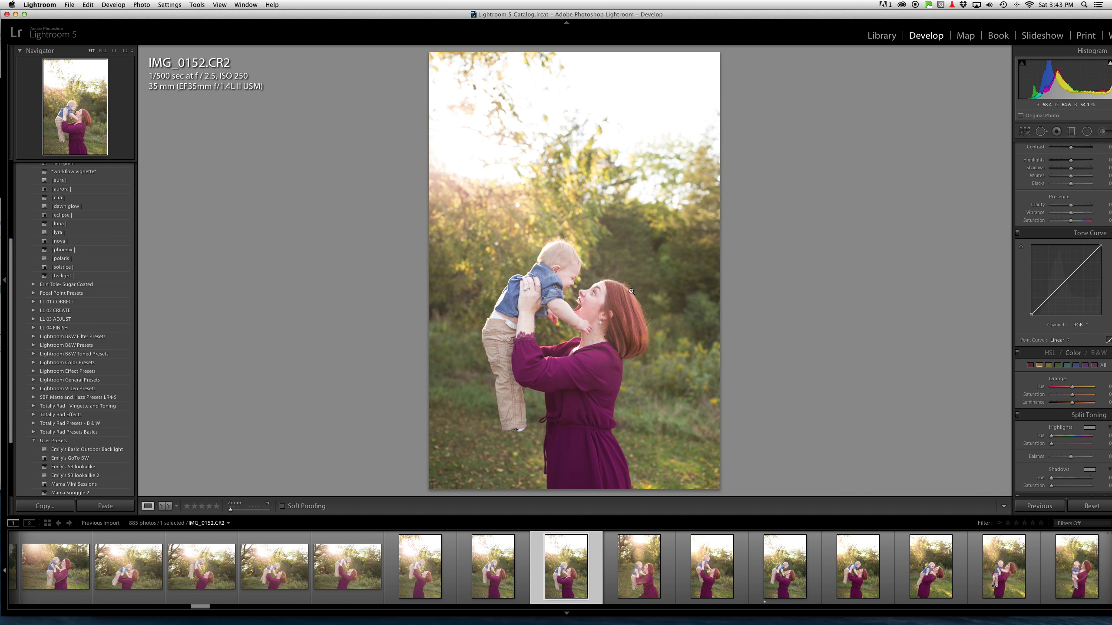
pyautogui.press('Right')
# Toggle between sun-flared IMG_0154, IMG_0155 and IMG_0156, then continue to IMG_0159.
pyautogui.press('Right')
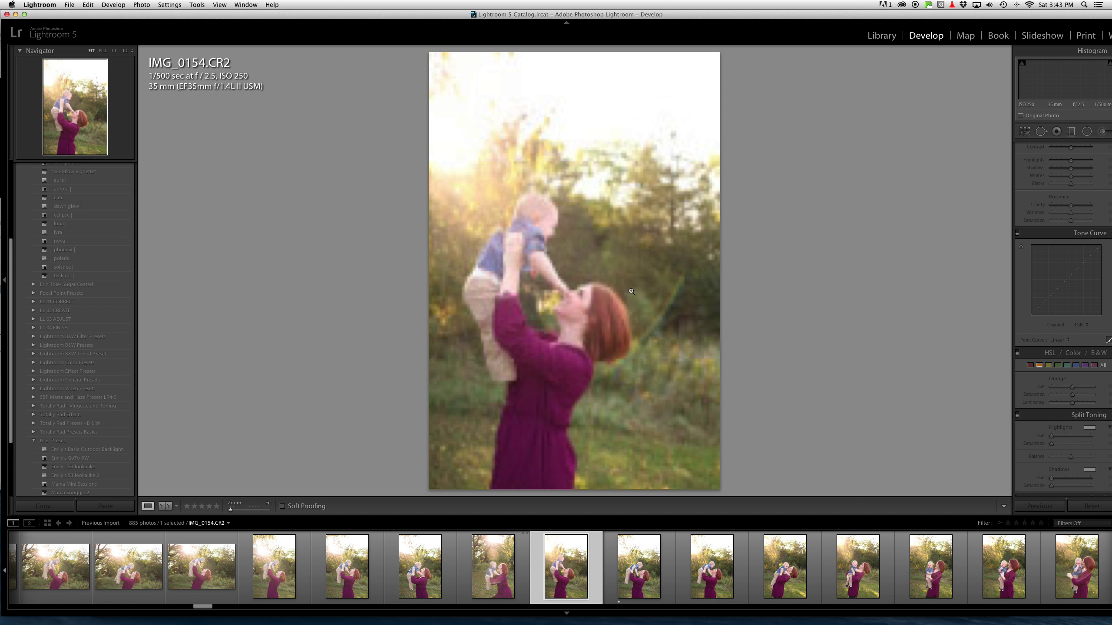
pyautogui.press('Right')
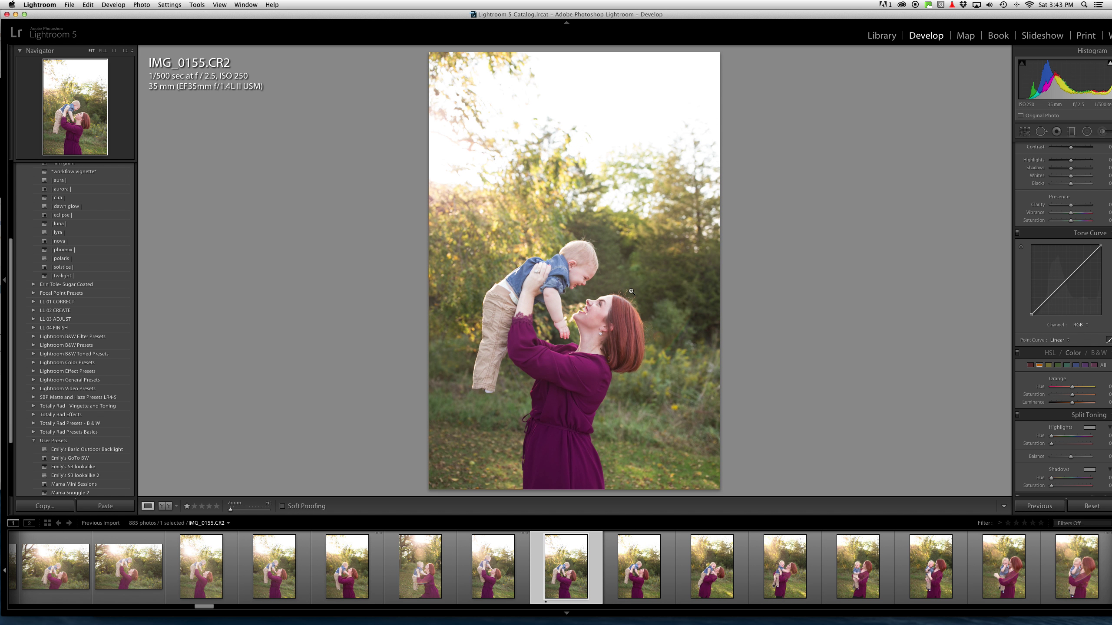
pyautogui.press('Left')
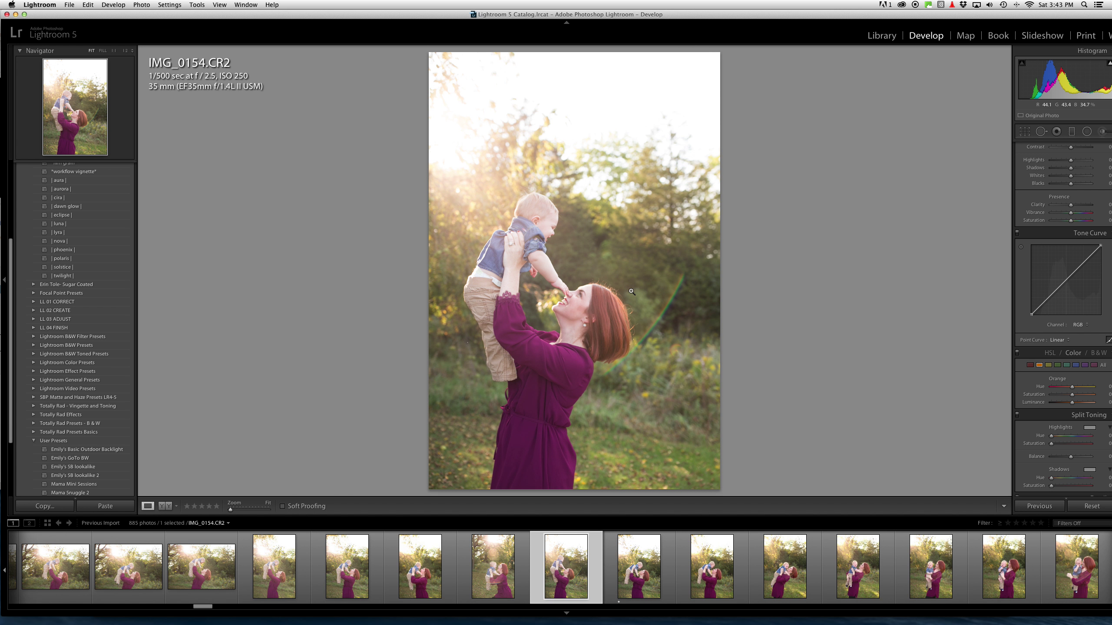
pyautogui.press('Right')
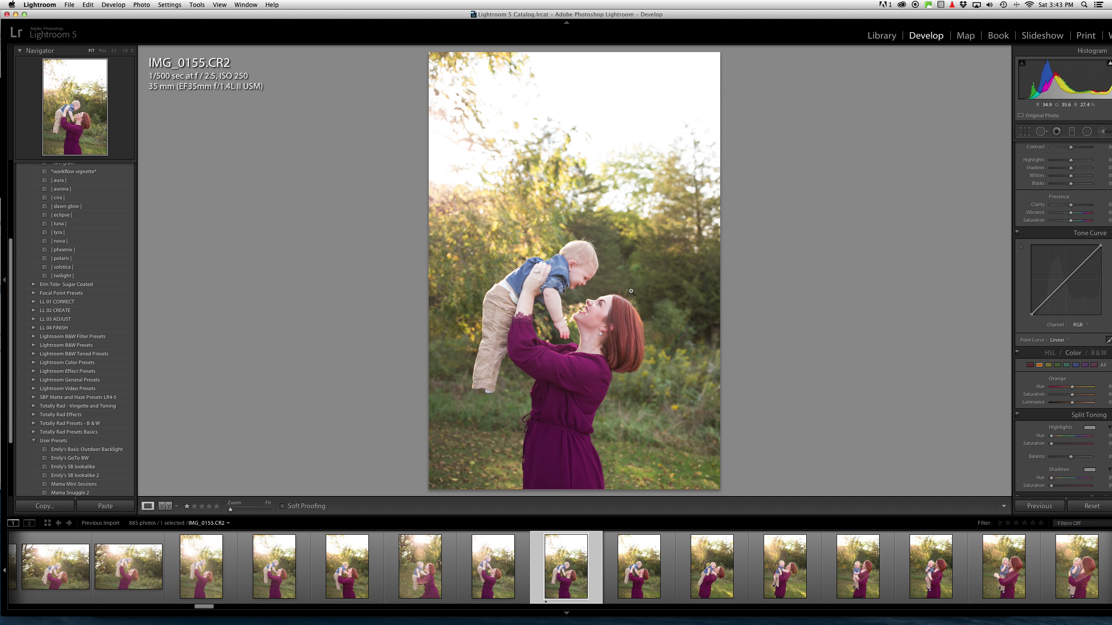
pyautogui.press('Left')
pyautogui.press('Right')
pyautogui.press('Left')
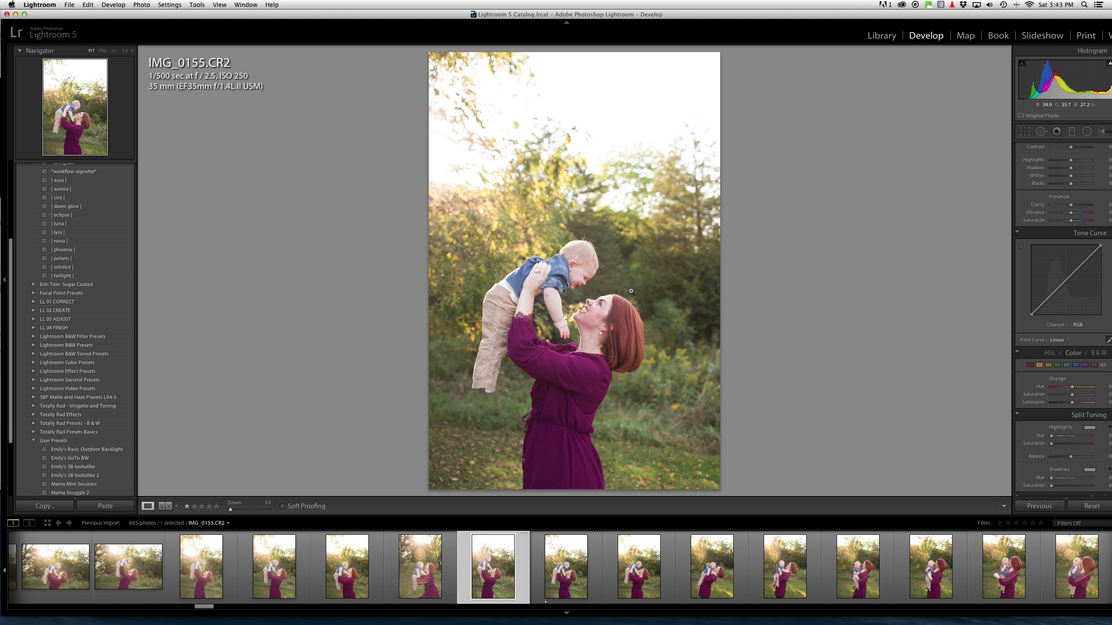
pyautogui.press('Right')
pyautogui.press('Right')
pyautogui.press('Left')
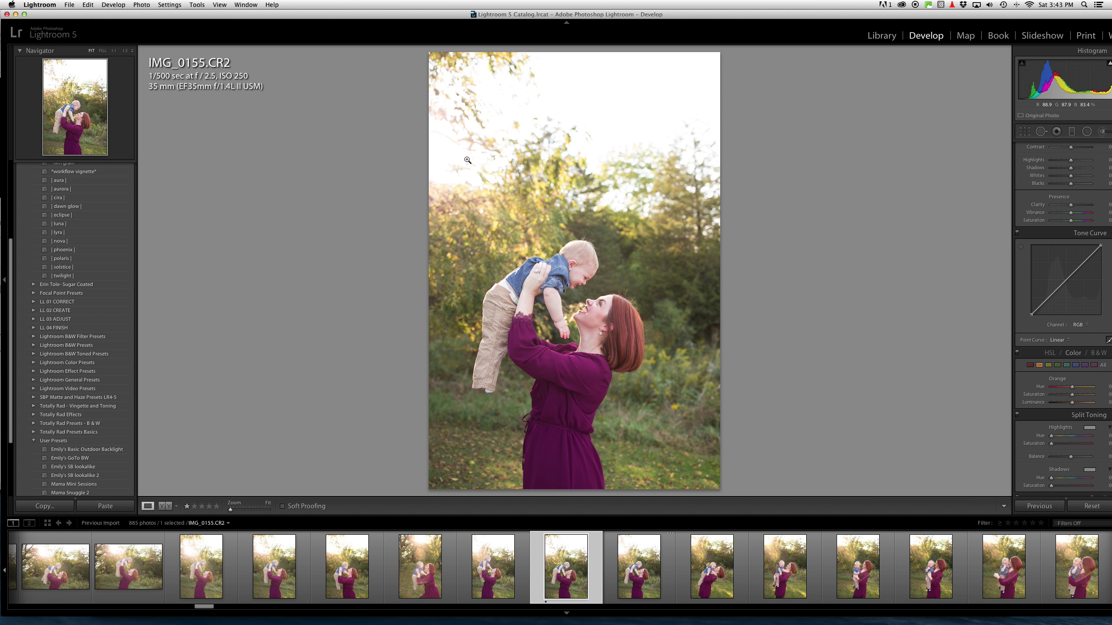
pyautogui.press('Right')
pyautogui.press('Left')
pyautogui.press('Right')
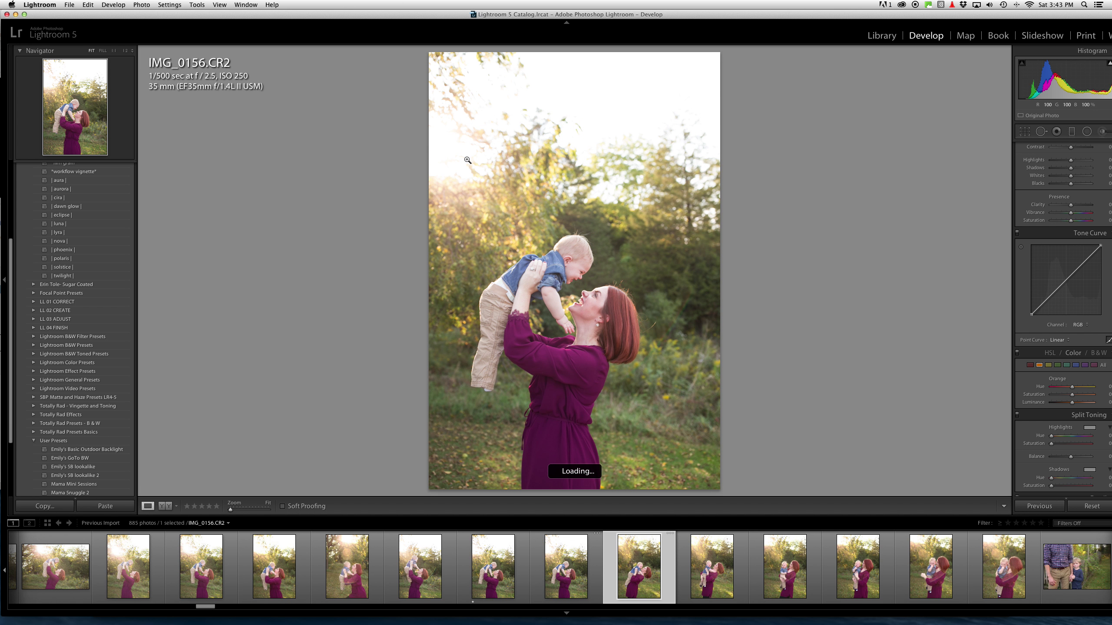
pyautogui.press('Right')
pyautogui.press('Right')
pyautogui.press('Right')
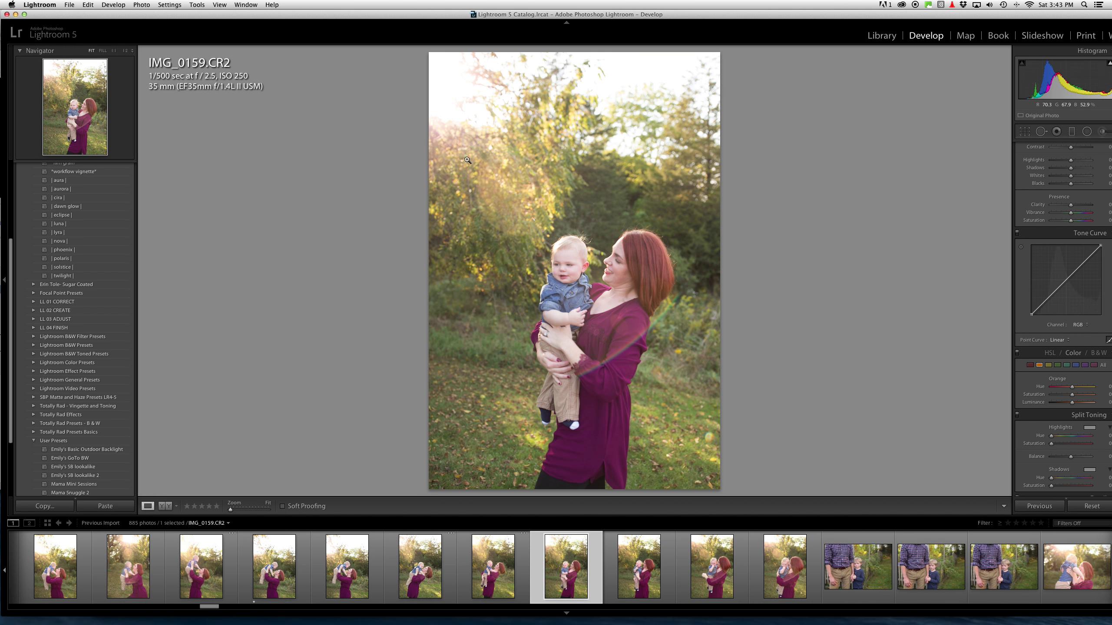
# Step forward from IMG_0163 through IMG_0167, IMG_0171 and IMG_0174 to IMG_0177.
pyautogui.press('Right')
pyautogui.press('Right')
pyautogui.press('Right')
pyautogui.press('Right')
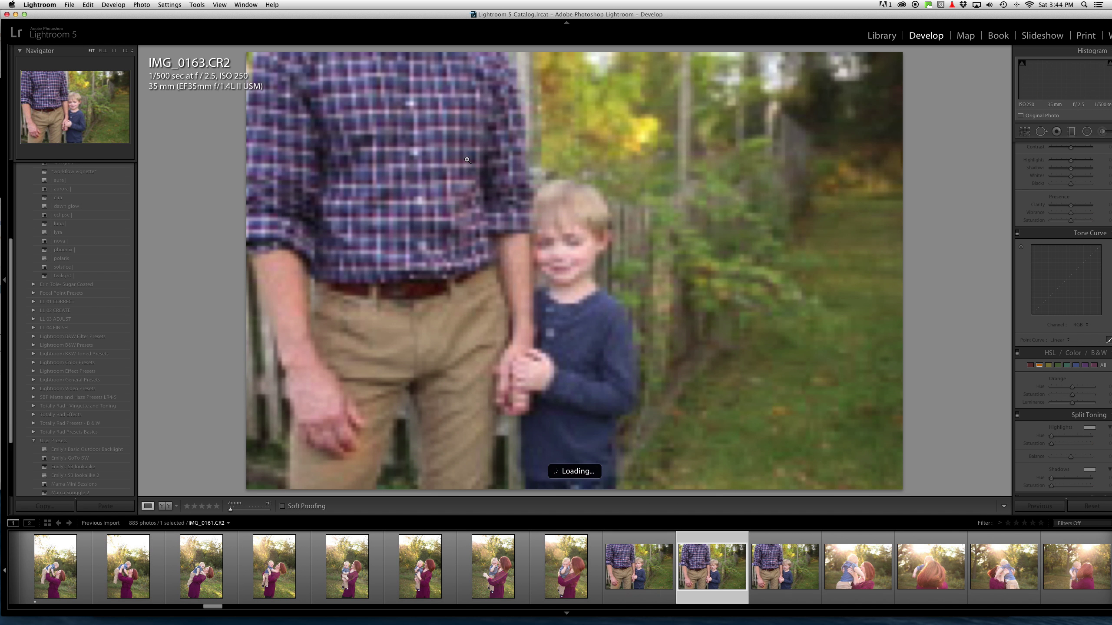
pyautogui.press('Right')
pyautogui.press('Right')
pyautogui.press('Right')
pyautogui.press('Right')
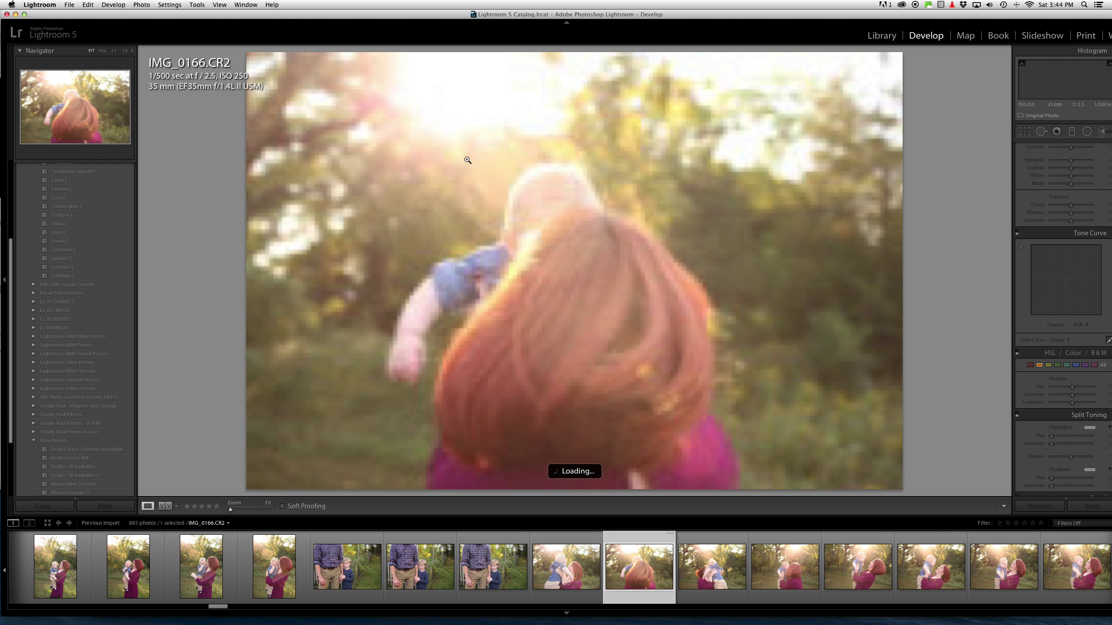
pyautogui.press('Right')
pyautogui.press('Right')
pyautogui.press('Right')
pyautogui.press('Right')
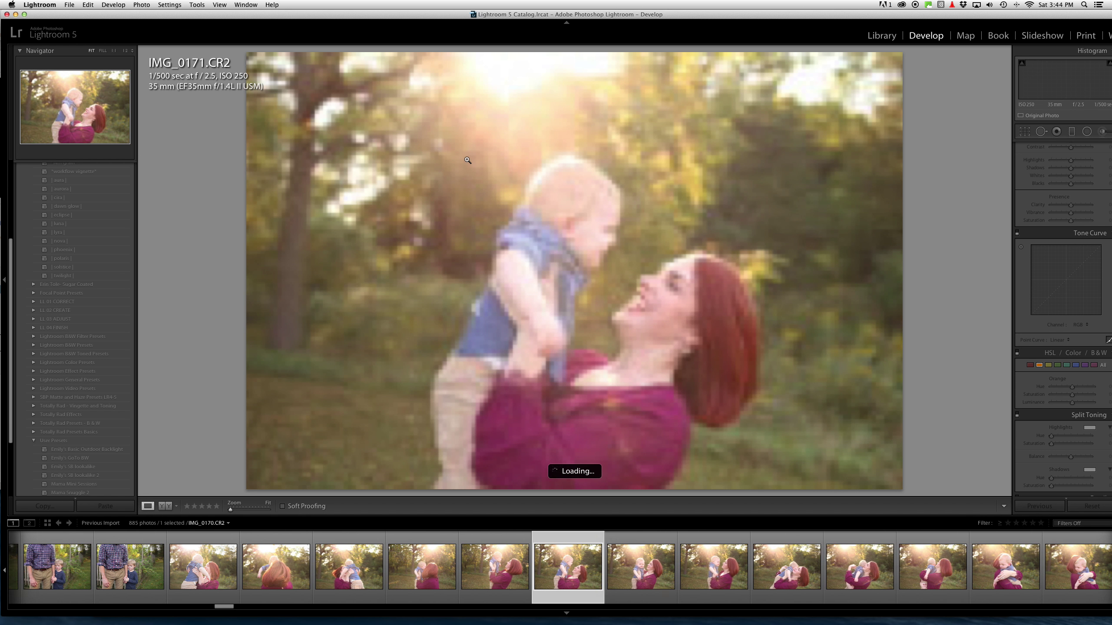
pyautogui.press('Right')
pyautogui.press('Right')
pyautogui.press('Right')
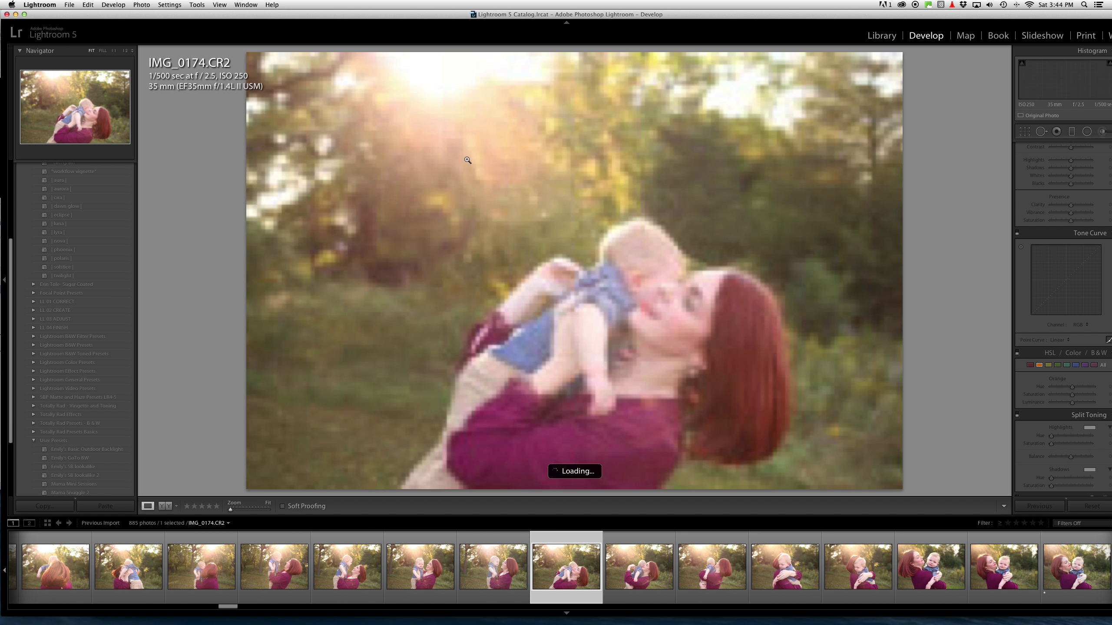
pyautogui.press('Right')
pyautogui.press('Right')
pyautogui.press('Right')
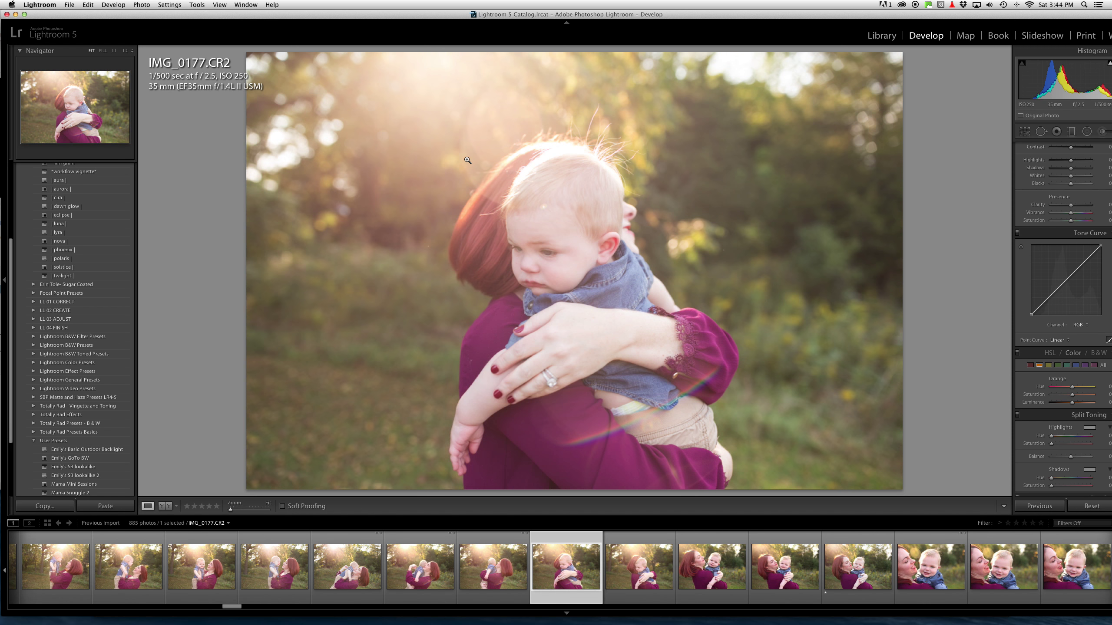
# Compare the flared IMG_0178 with IMG_0179, then advance via IMG_0180 to IMG_0181.
pyautogui.press('Right')
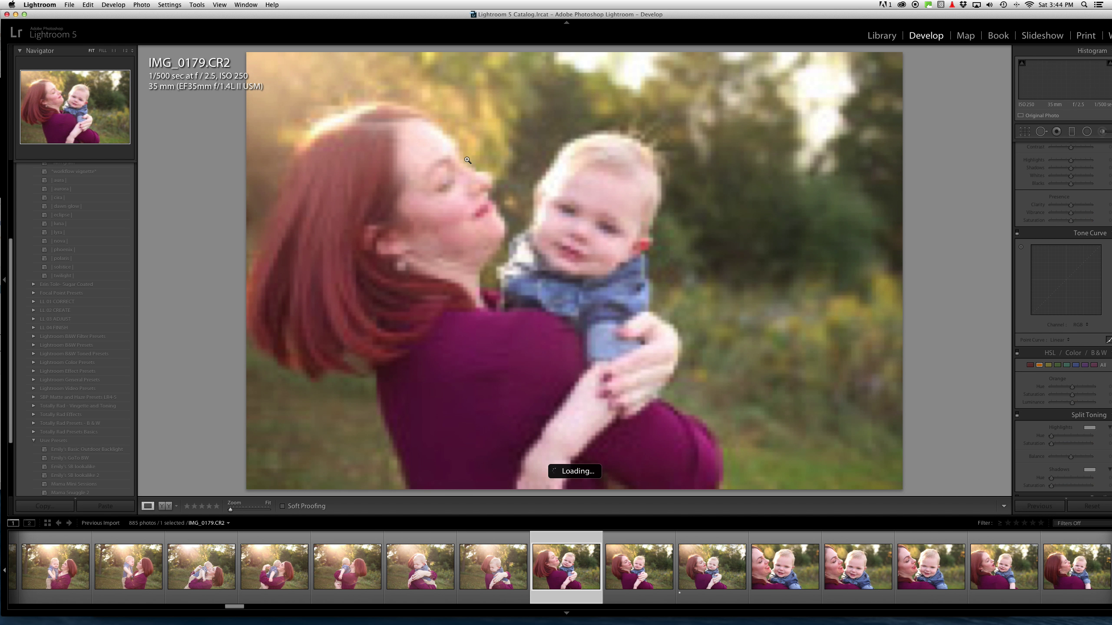
pyautogui.press('Left')
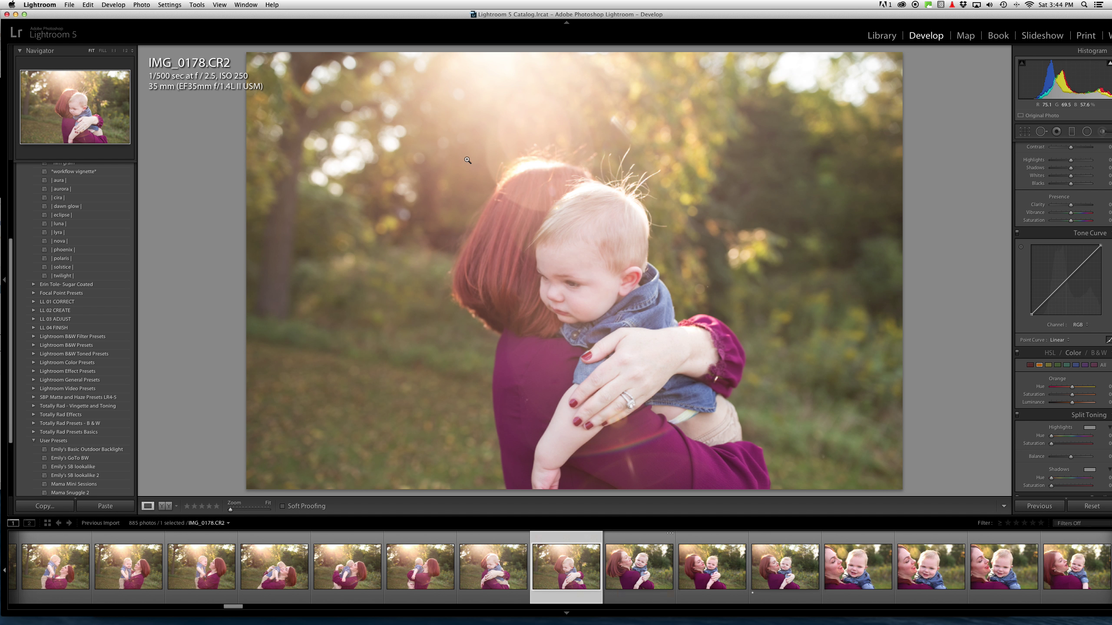
pyautogui.press('Right')
pyautogui.press('Right')
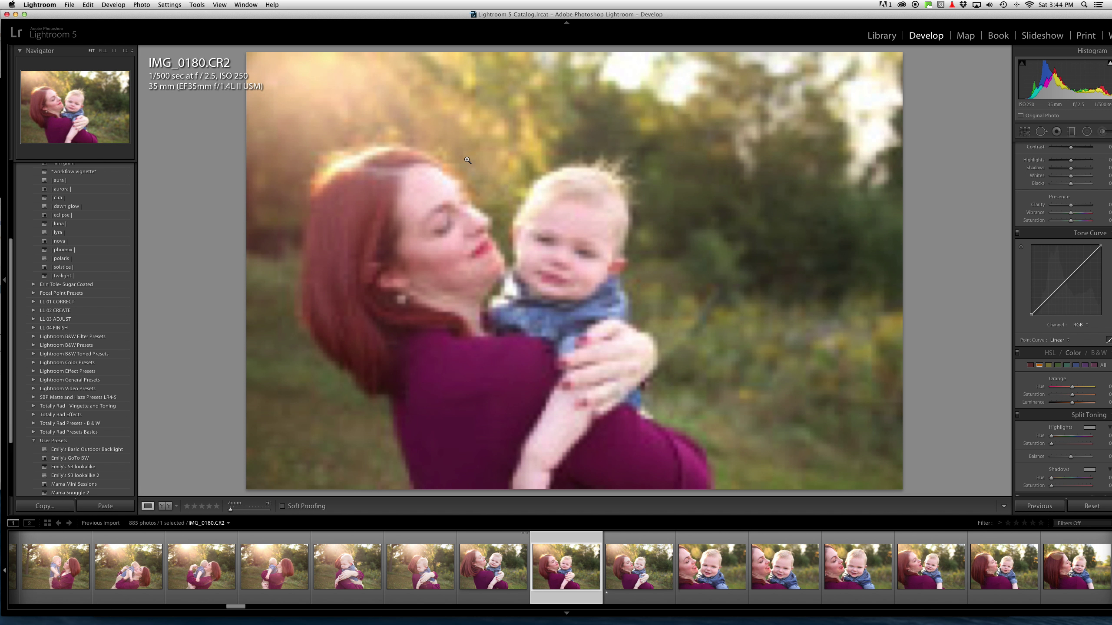
pyautogui.press('Right')
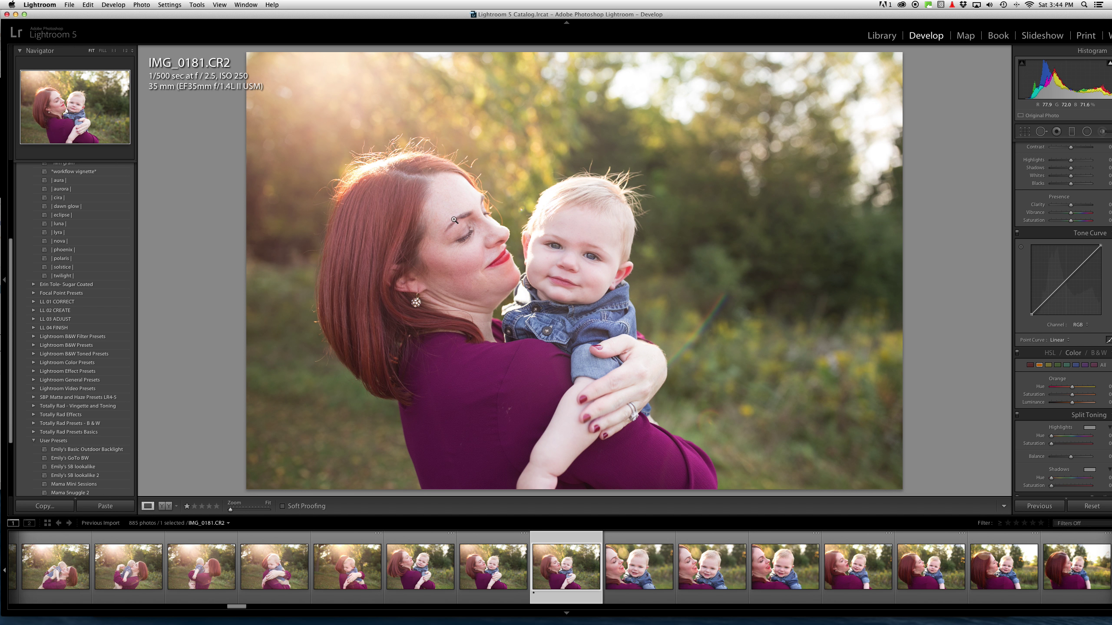
# Advance through the baby close-ups IMG_0182 to IMG_0193, landing on IMG_0194.
pyautogui.press('Right')
pyautogui.press('Right')
pyautogui.press('Right')
pyautogui.press('Right')
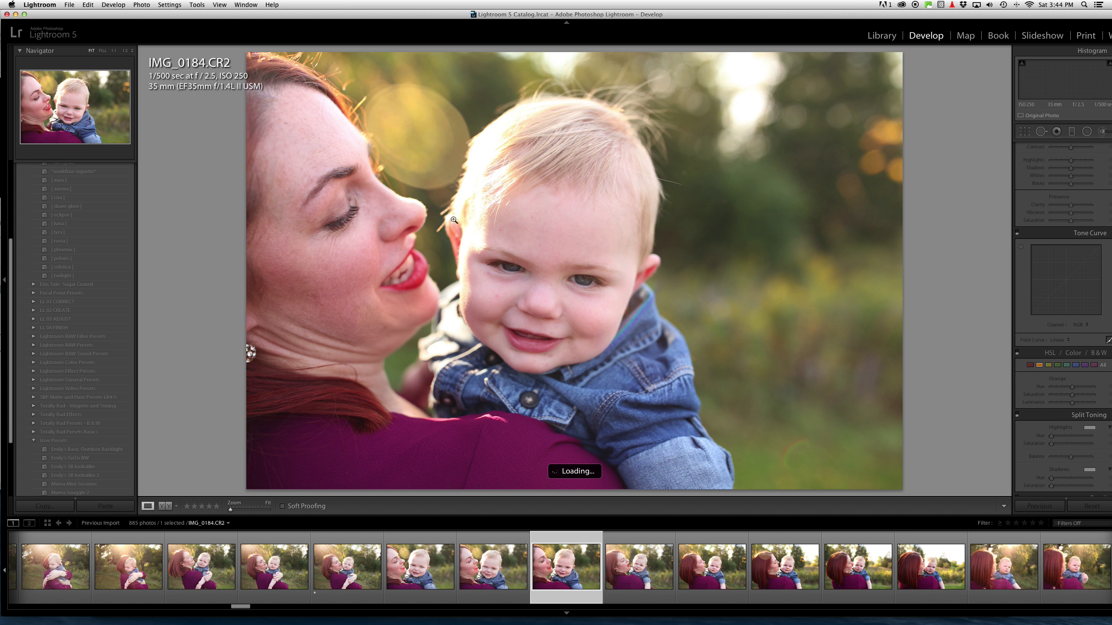
pyautogui.press('Right')
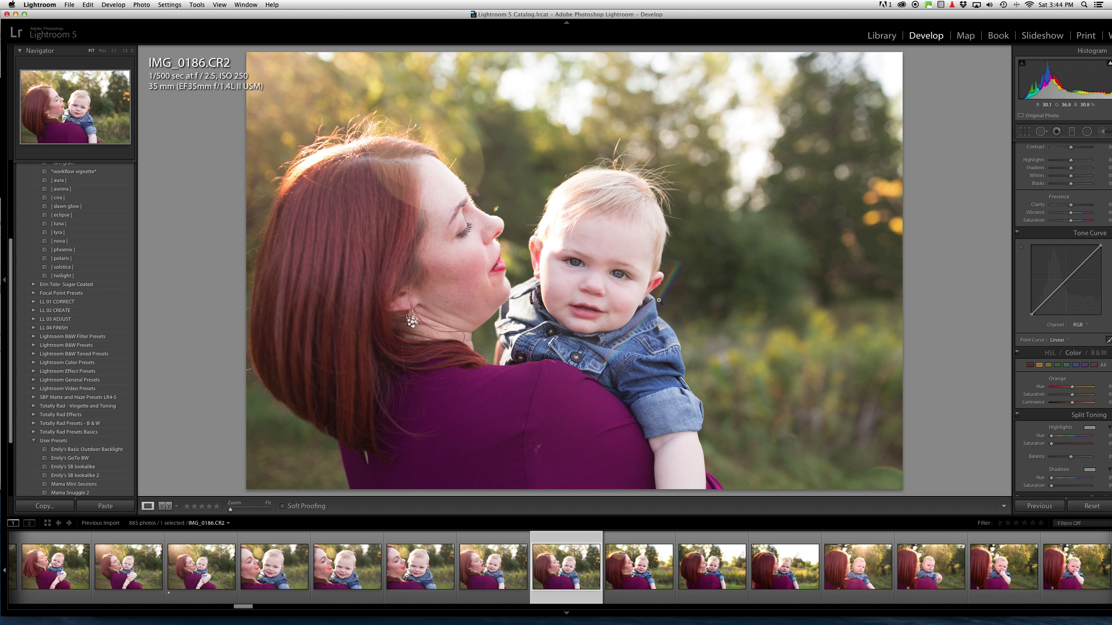
pyautogui.press('Right')
pyautogui.press('Right')
pyautogui.press('Right')
pyautogui.press('Right')
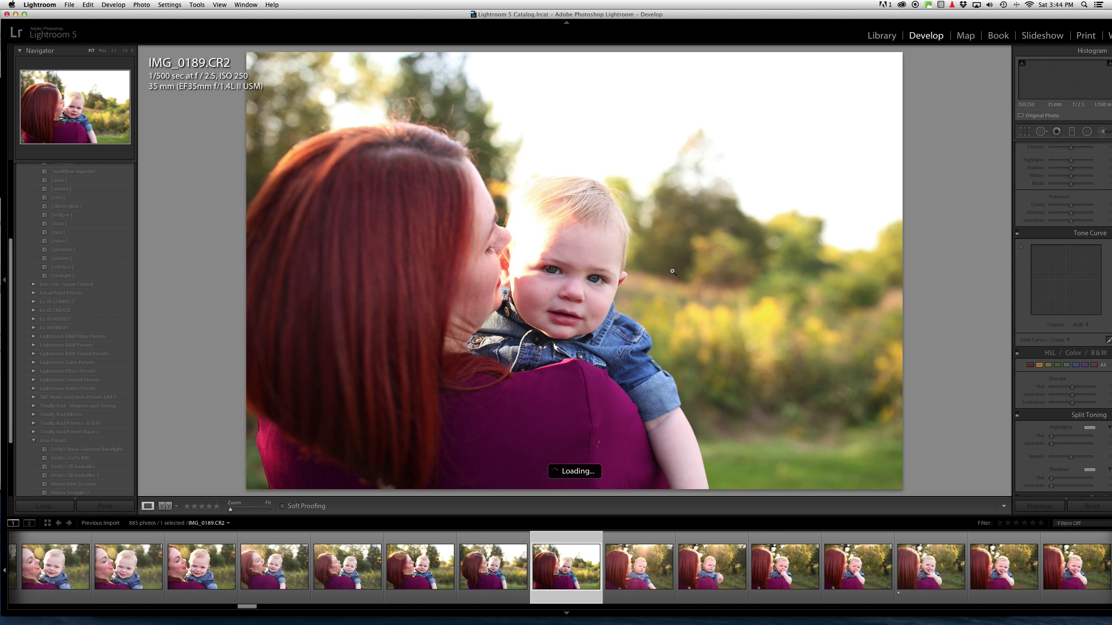
pyautogui.press('Right')
pyautogui.press('Right')
pyautogui.press('Right')
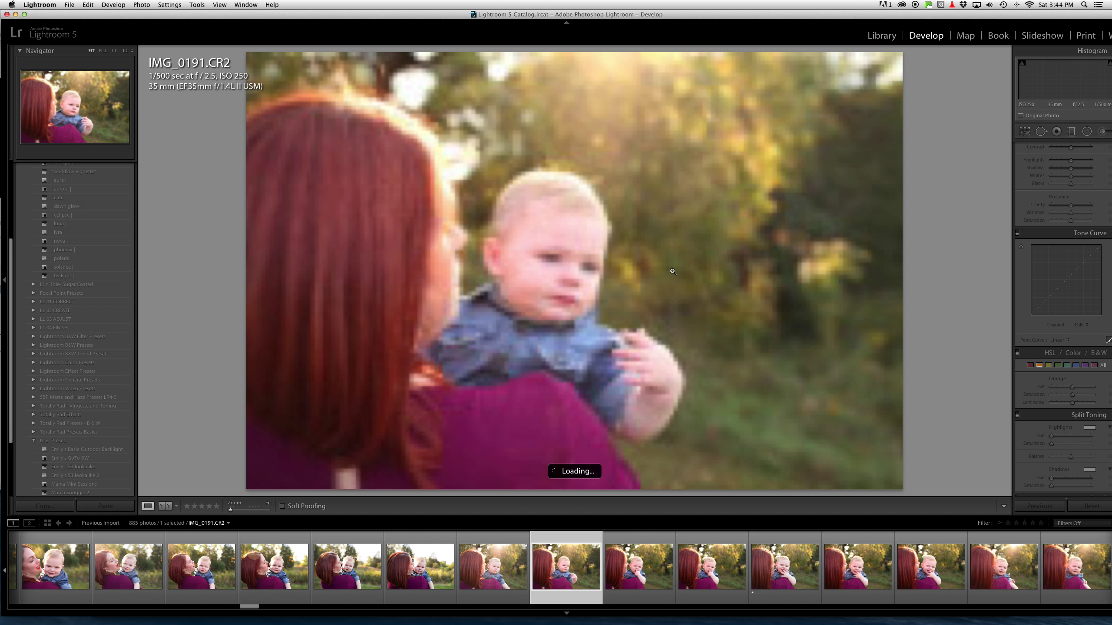
pyautogui.press('Right')
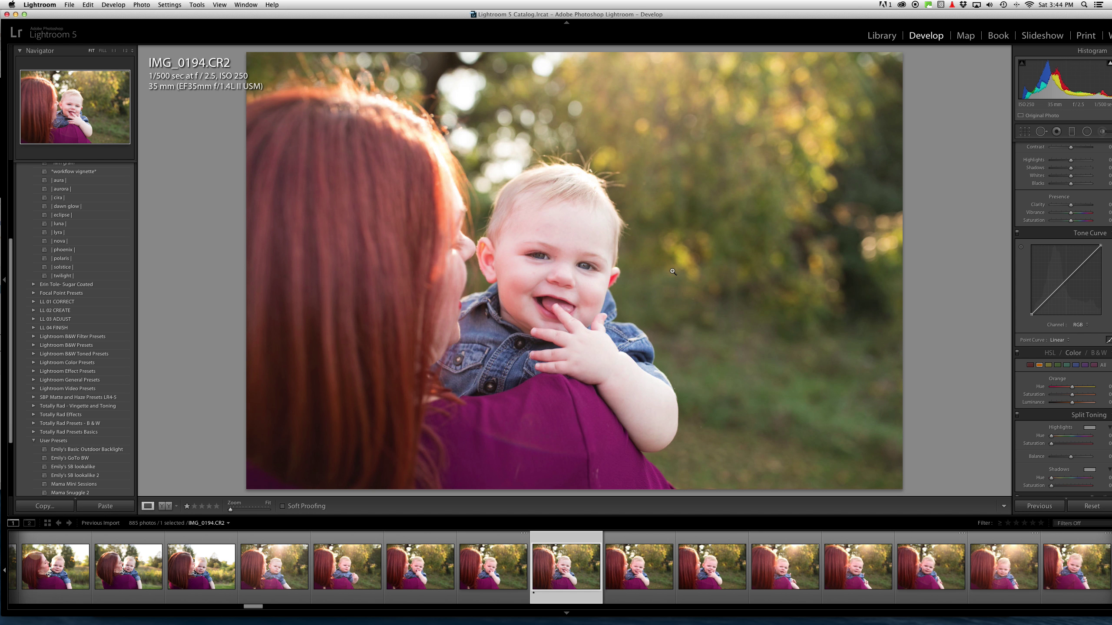